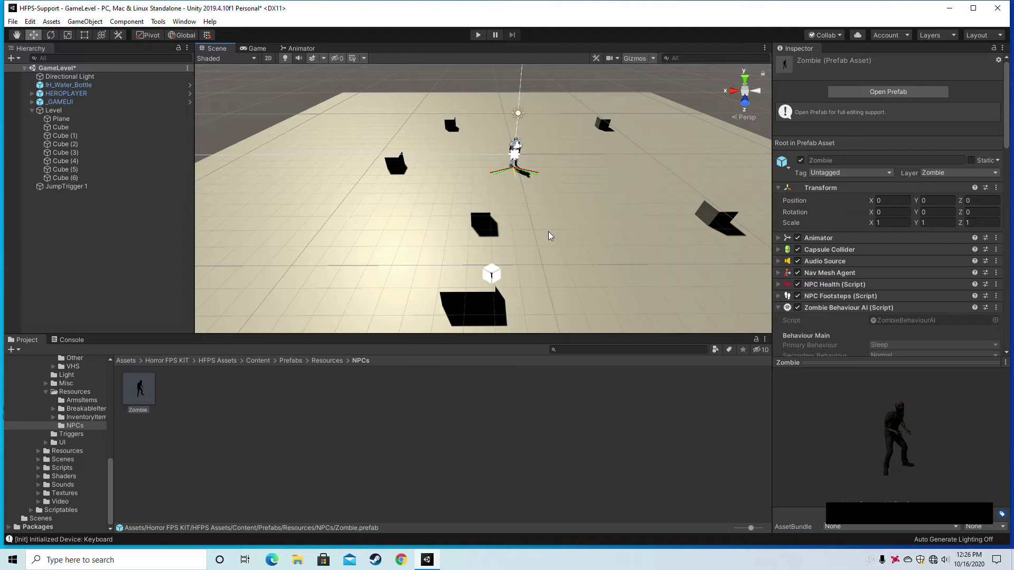
- Place the Zombie prefab from the NPCs folder onto the plane in the scene
right_click_drag(594, 178, 554, 201)
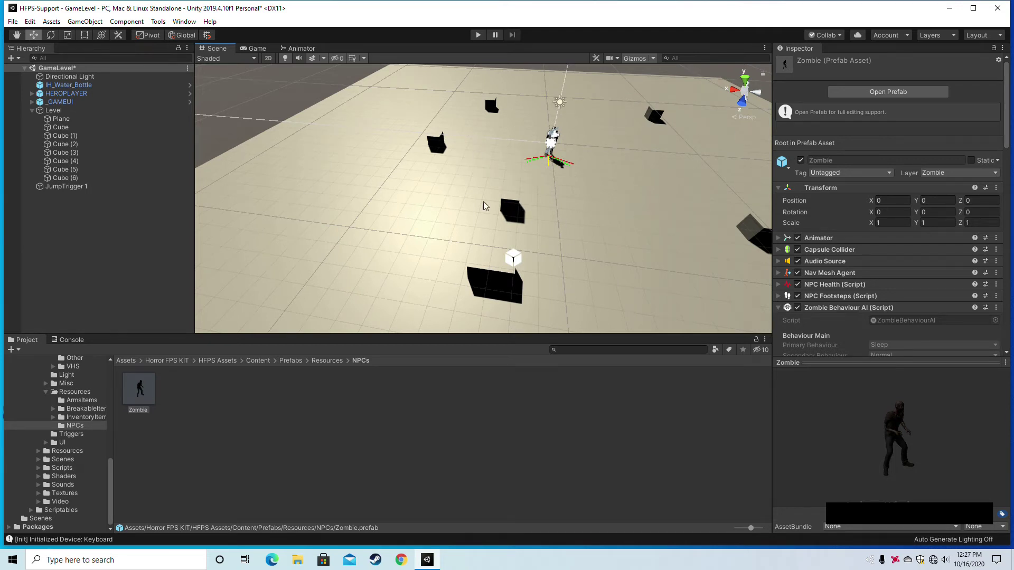
right_click_drag(620, 208, 686, 155)
right_click_drag(588, 200, 531, 195)
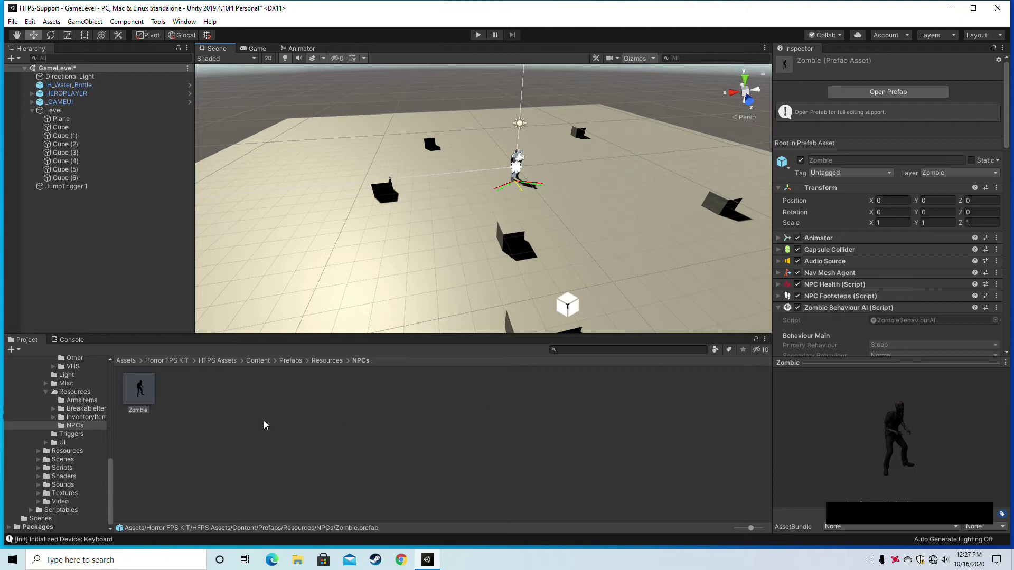
left_click_drag(143, 388, 584, 229)
right_click_drag(475, 174, 584, 184)
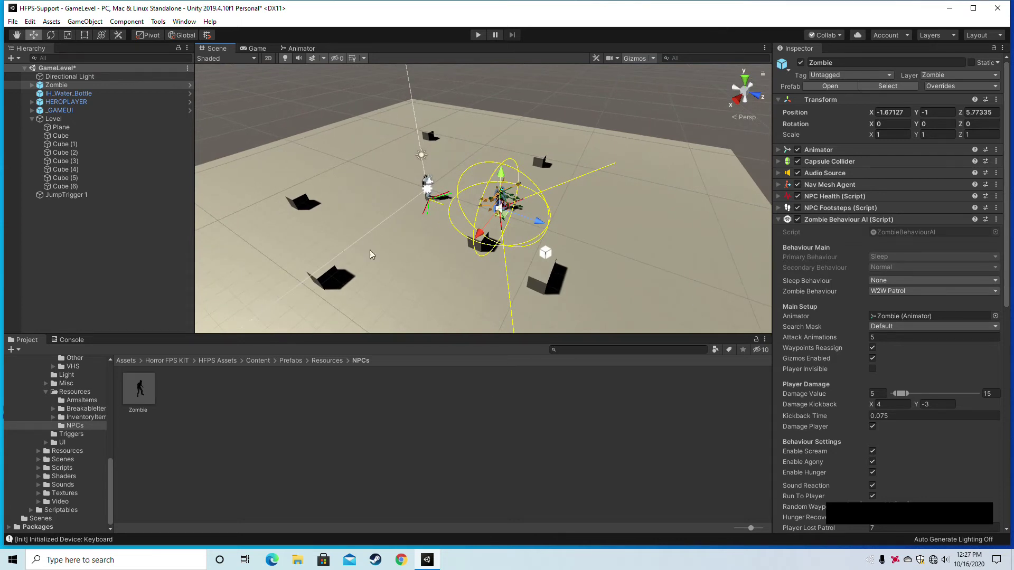
- Move the Zombie across the plane to a far corner, at about X -17.91, Z 19.8
right_click_drag(515, 205, 534, 216)
key("w")
scroll(534, 217, "down", 10, "alt")
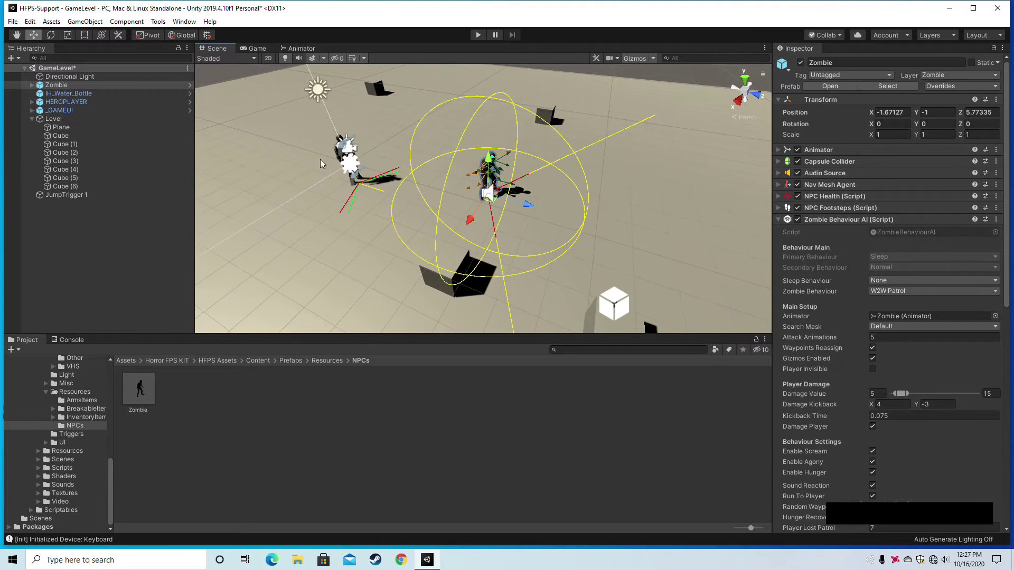
right_click_drag(579, 137, 686, 141)
left_click_drag(344, 222, 658, 117)
right_click_drag(492, 157, 402, 168)
key("s")
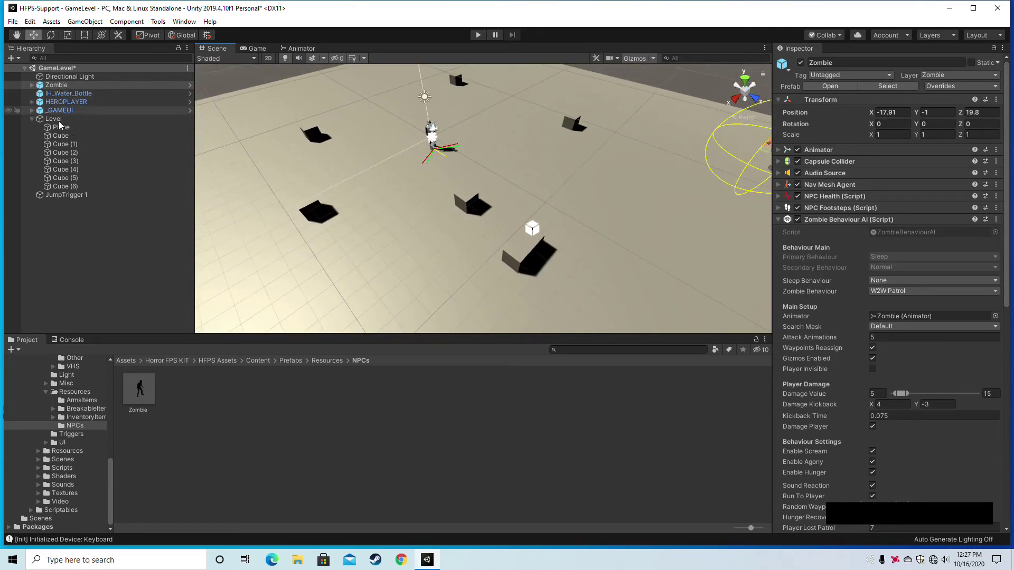
- Move HEROPLAYER to the corner of the plane opposite the Zombie, at about X 16.71, Z -15.59
left_click(61, 100)
right_click_drag(348, 126, 279, 124)
left_click_drag(529, 162, 291, 126)
mouse_move(555, 132)
right_mouse_down()
mouse_move(529, 133)
mouse_move(633, 140)
mouse_move(533, 143)
mouse_move(561, 151)
right_mouse_up()
key("s")
key("w")
left_click_drag(561, 152, 641, 200, "alt")
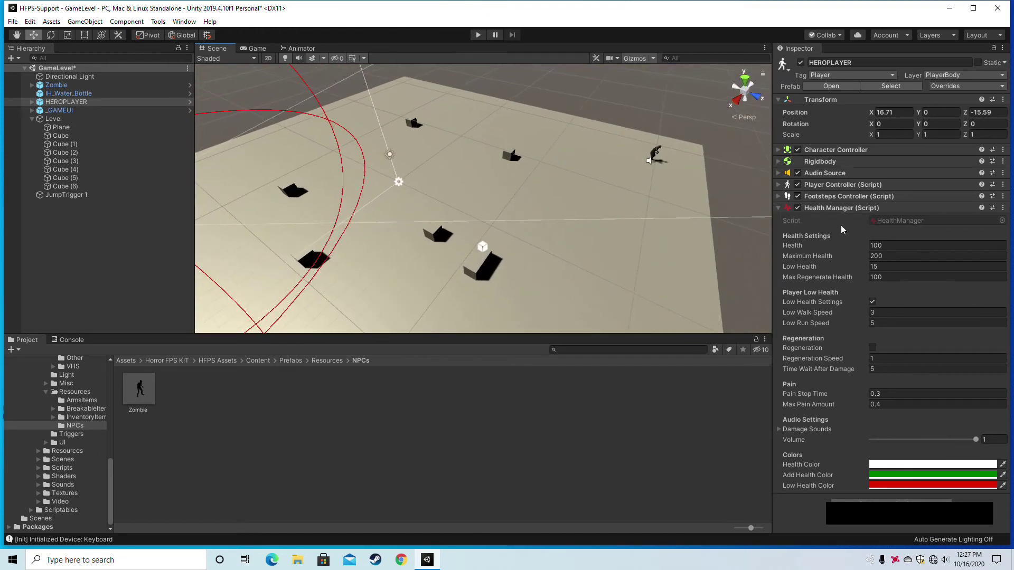
- Examine the Zombie's Nav Mesh Agent settings with its Zombie Behaviour AI component collapsed
left_click(56, 85)
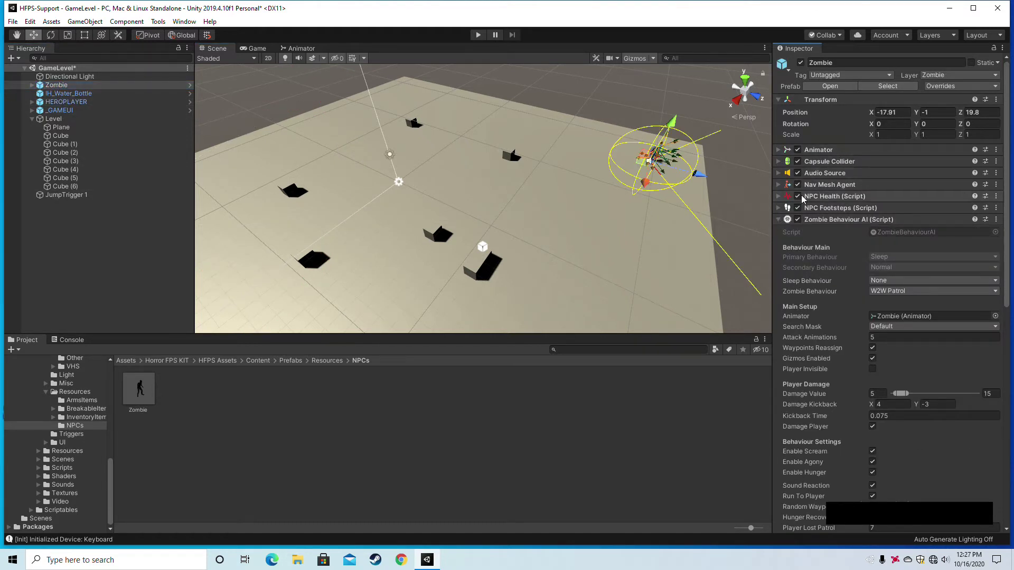
left_click(779, 219)
left_click(779, 184)
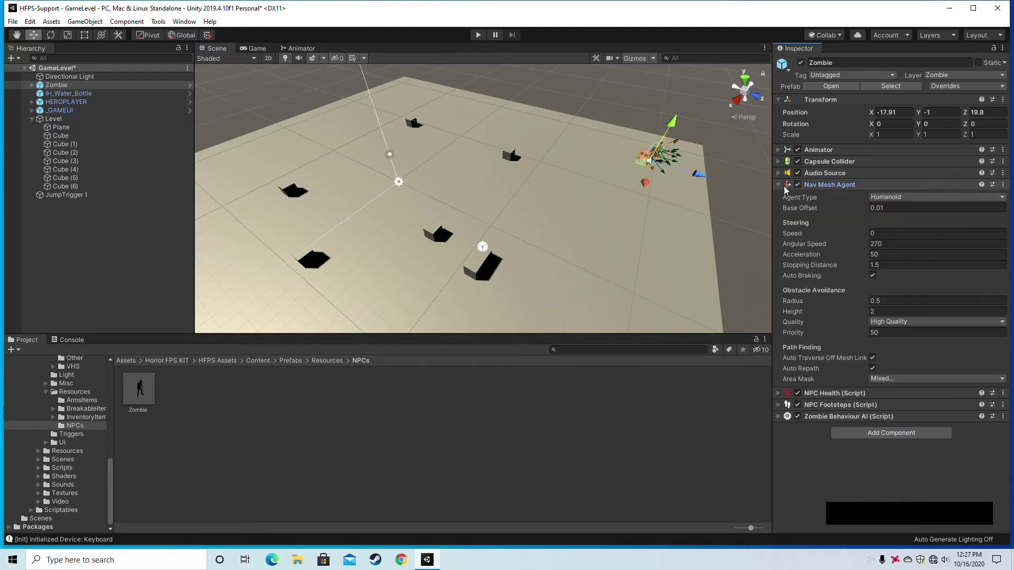
left_click(777, 185)
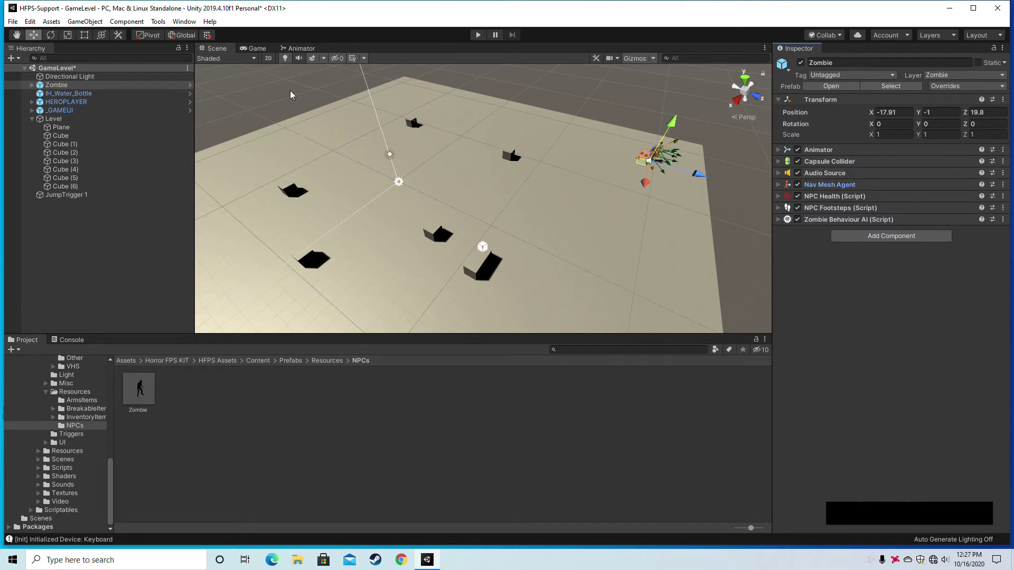
- Open the AI Navigation window
left_click(184, 22)
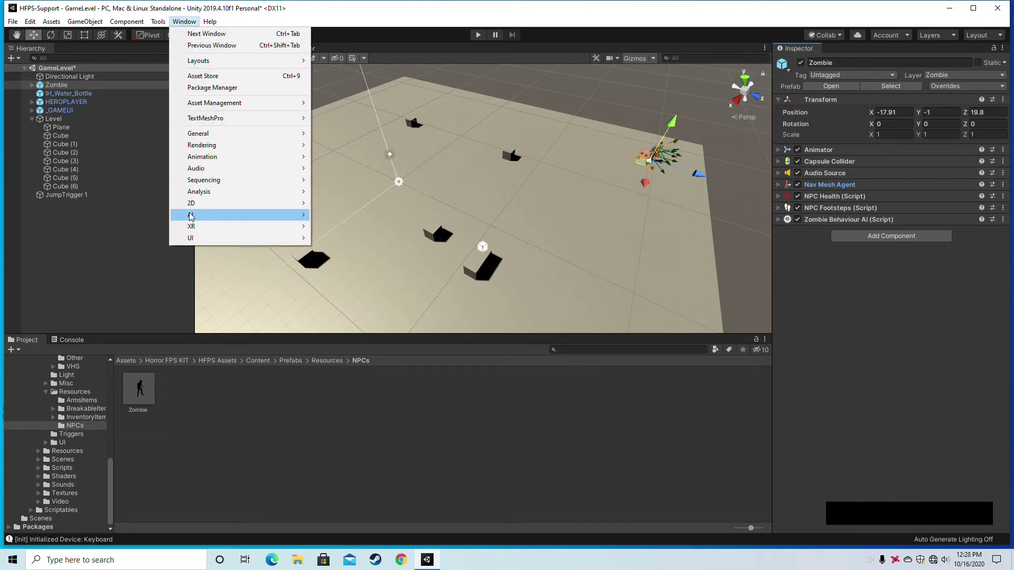
mouse_move(242, 215)
left_click(372, 215)
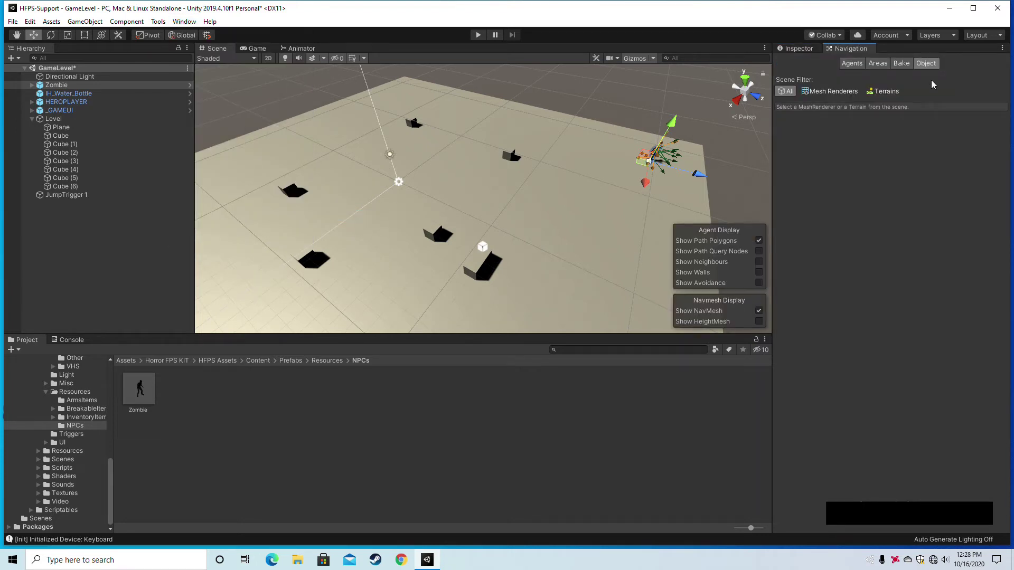
- Mark the level's Plane object as Navigation Static and check its navigation object settings
right_click_drag(692, 189, 643, 206)
key("d")
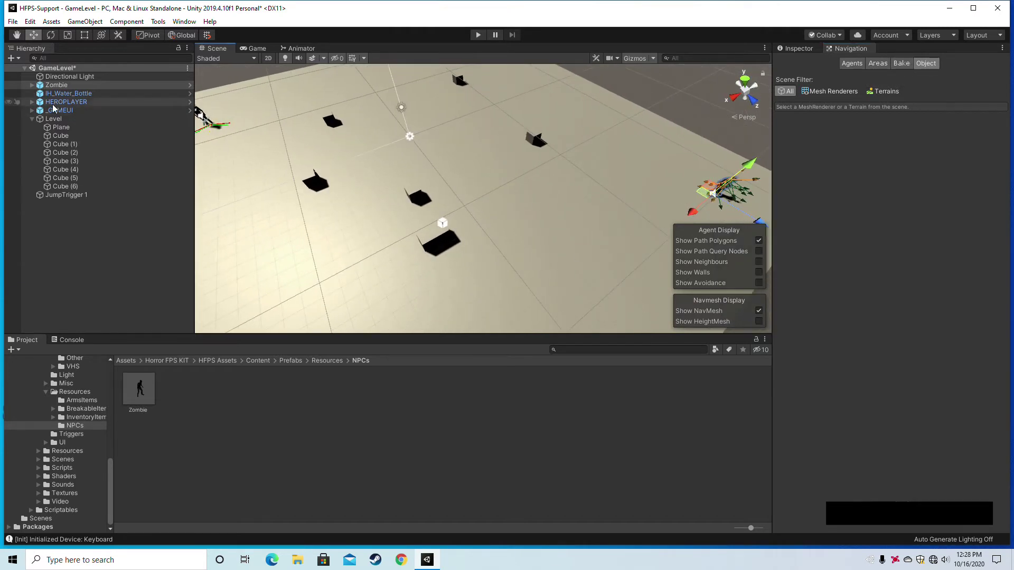
left_click(526, 233)
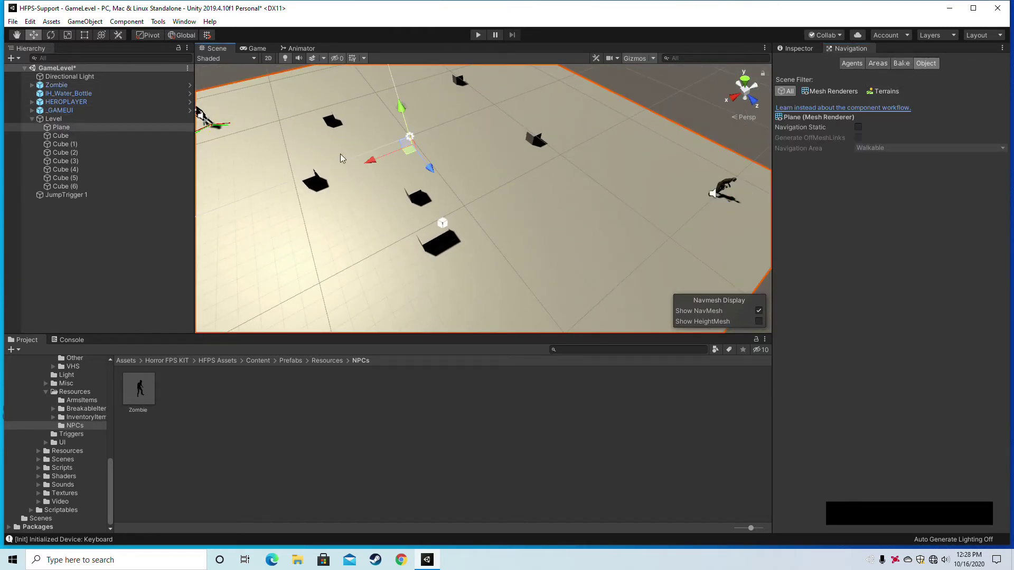
left_click(59, 128)
left_click(803, 49)
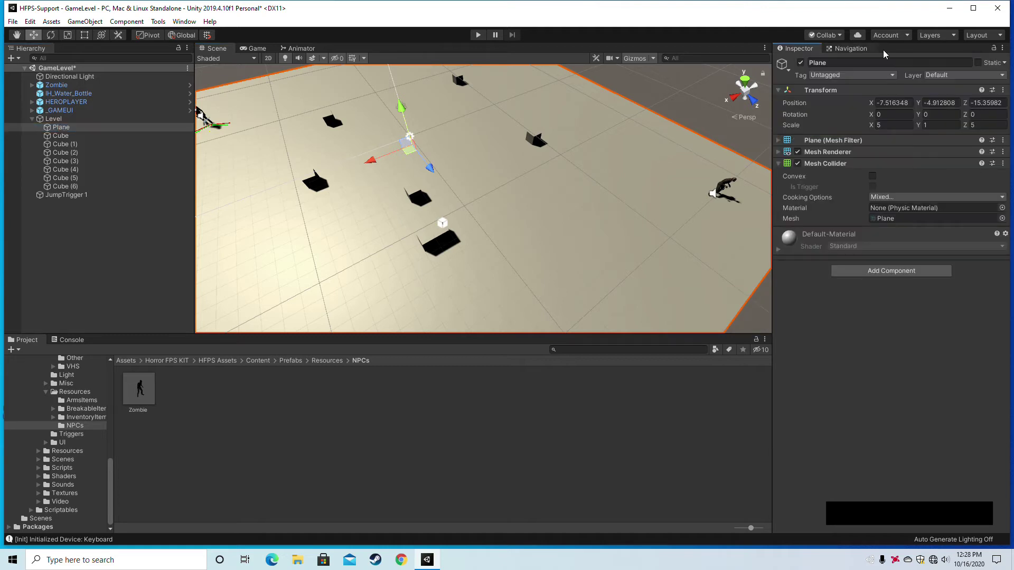
left_click(1006, 64)
left_click(948, 145)
left_click(843, 51)
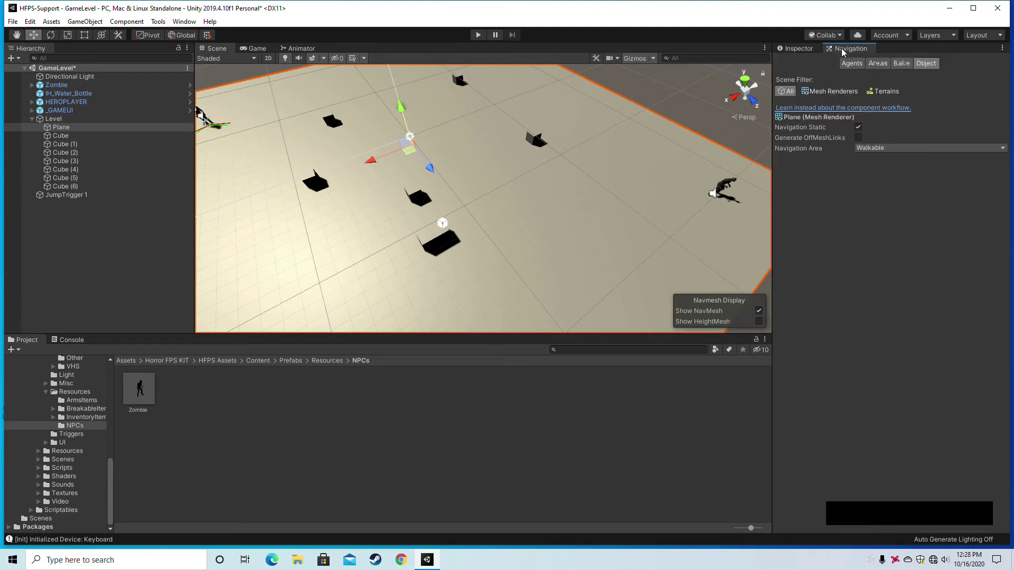
- Bake the level's NavMesh with the existing agent size settings
left_click(902, 64)
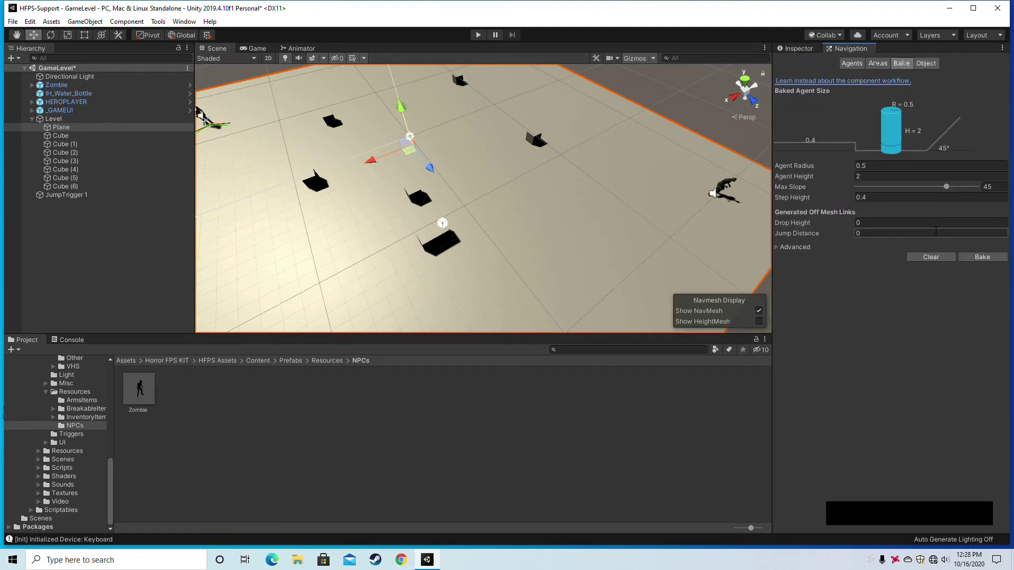
left_click(982, 257)
right_click_drag(645, 256, 728, 85)
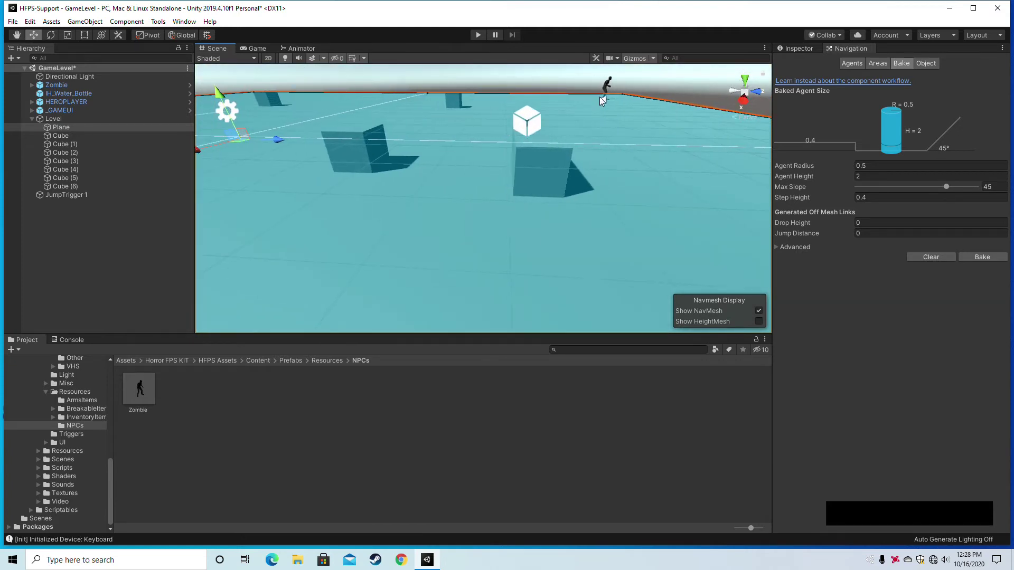
- Examine the baked area around the obstacles and the properties of the first Cube, and clear the selection
right_click_drag(418, 141, 515, 155)
left_click(437, 183)
left_click(54, 137)
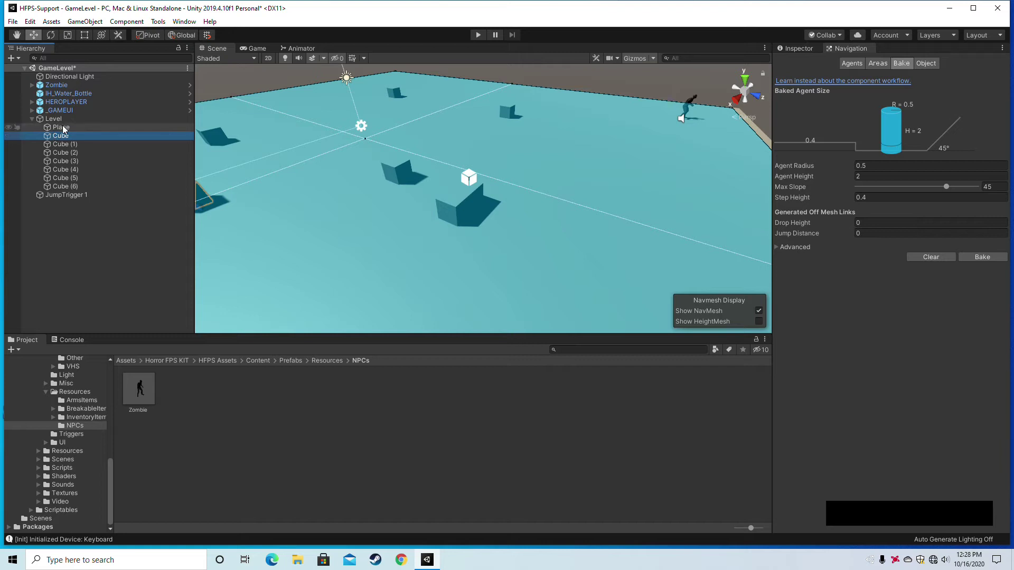
left_click(804, 49)
mouse_move(560, 124)
right_mouse_down()
mouse_move(506, 118)
mouse_move(516, 105)
mouse_move(548, 104)
mouse_move(570, 132)
mouse_move(549, 138)
right_mouse_up()
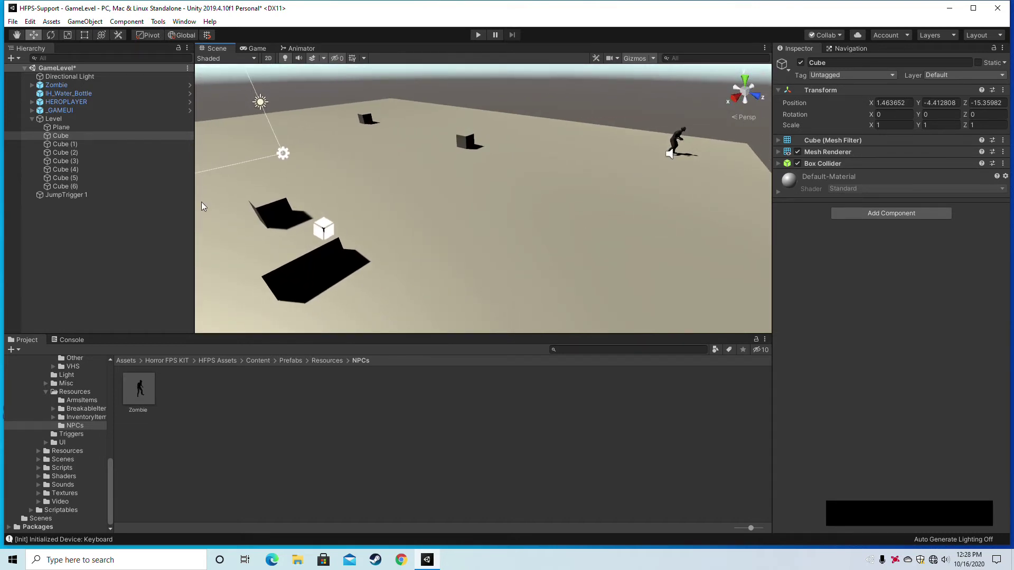
right_click_drag(511, 188, 475, 187)
left_click(103, 229)
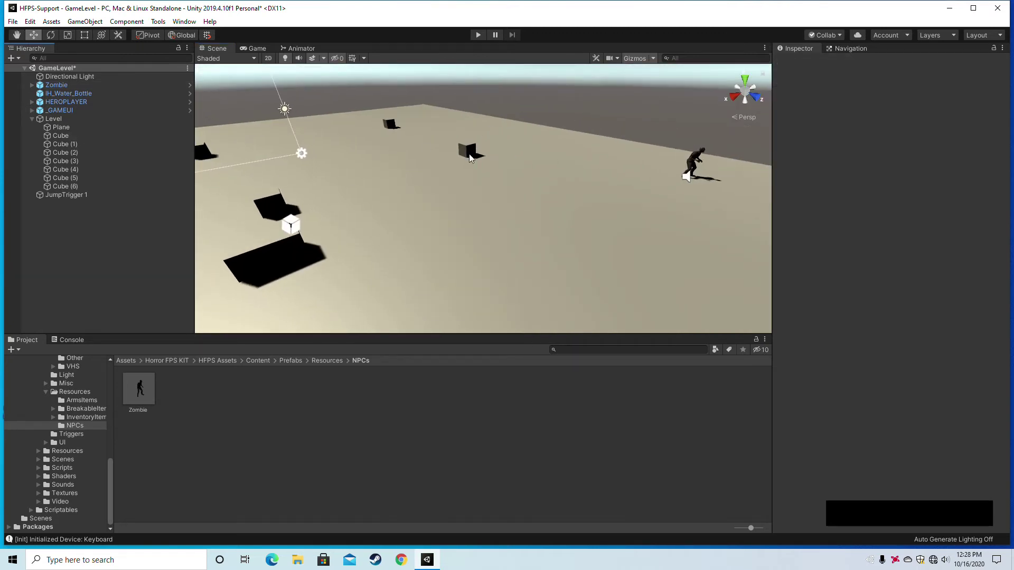
- Create an empty game object named WayGroup and add the Waypoint Group script to it
left_click(85, 21)
left_click(90, 32)
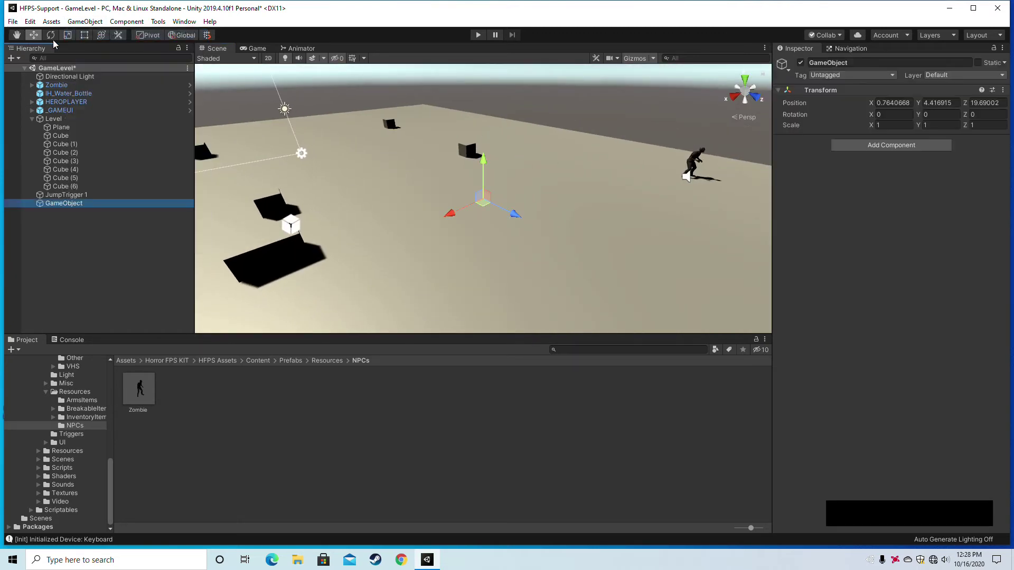
left_click(844, 62)
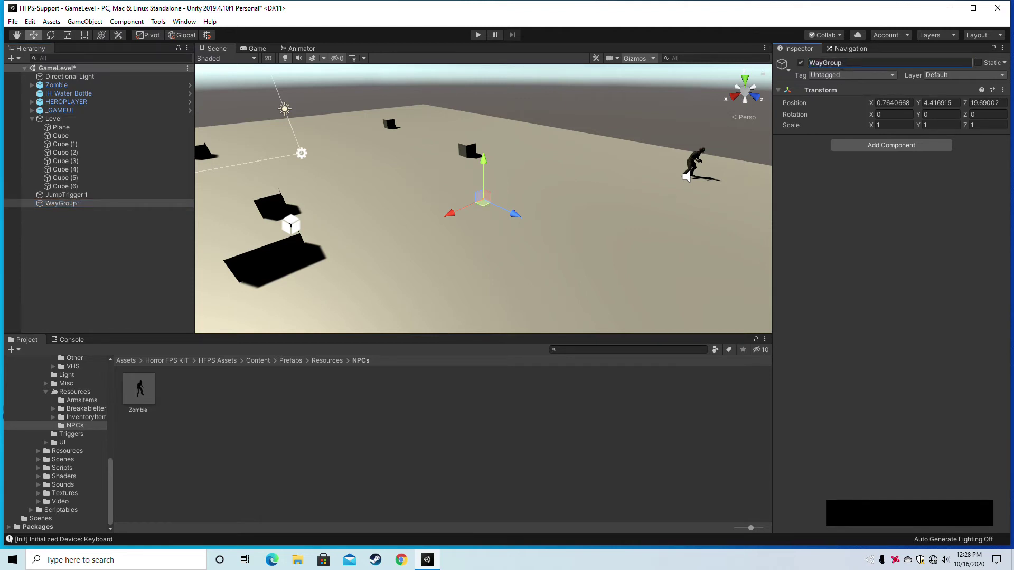
left_click(870, 145)
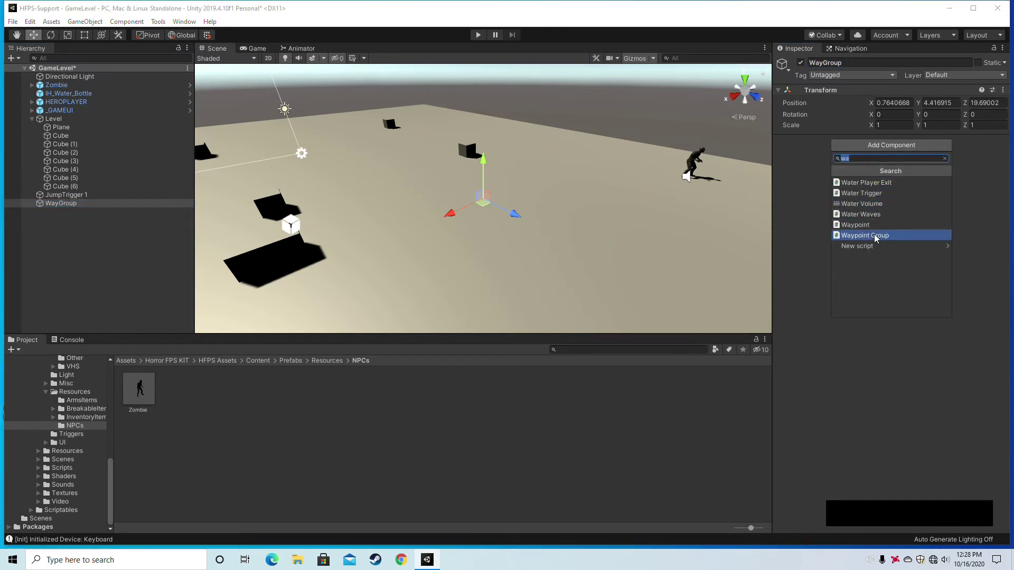
left_click(861, 236)
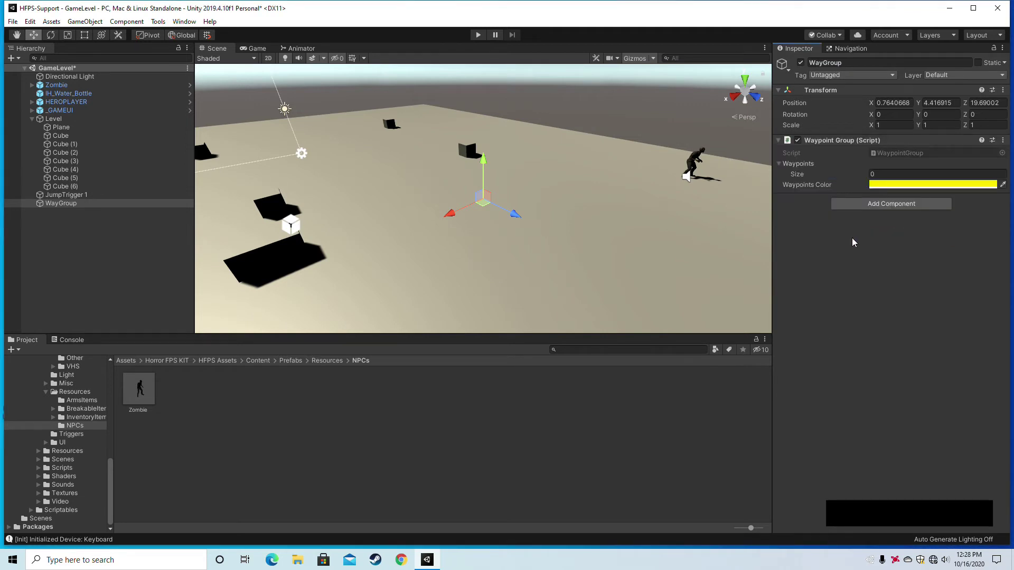
- Set WayGroup's position to X 0, Y -1, Z 0
left_click_drag(466, 179, 395, 184, "alt")
right_click_drag(395, 184, 465, 164)
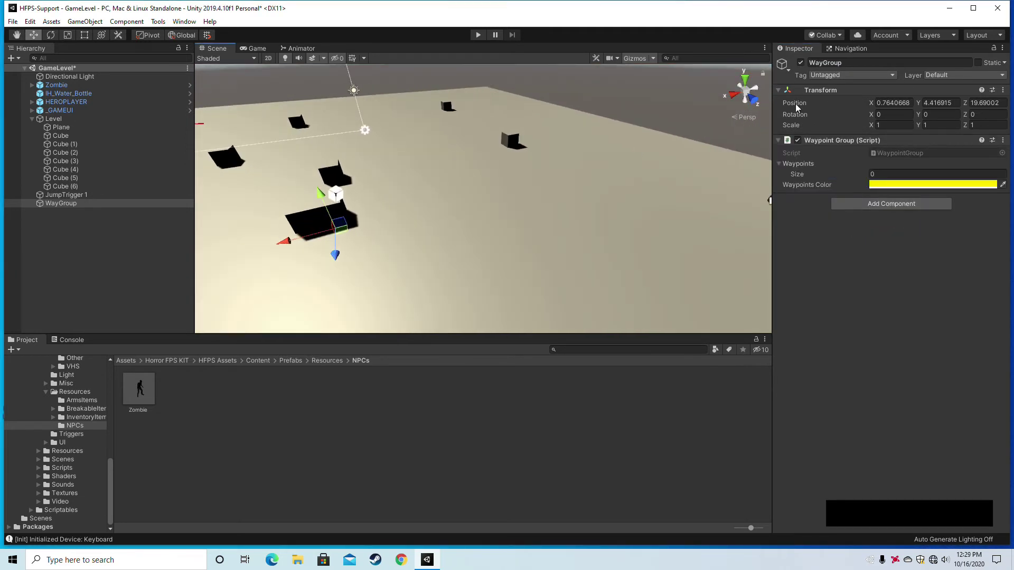
type("0")
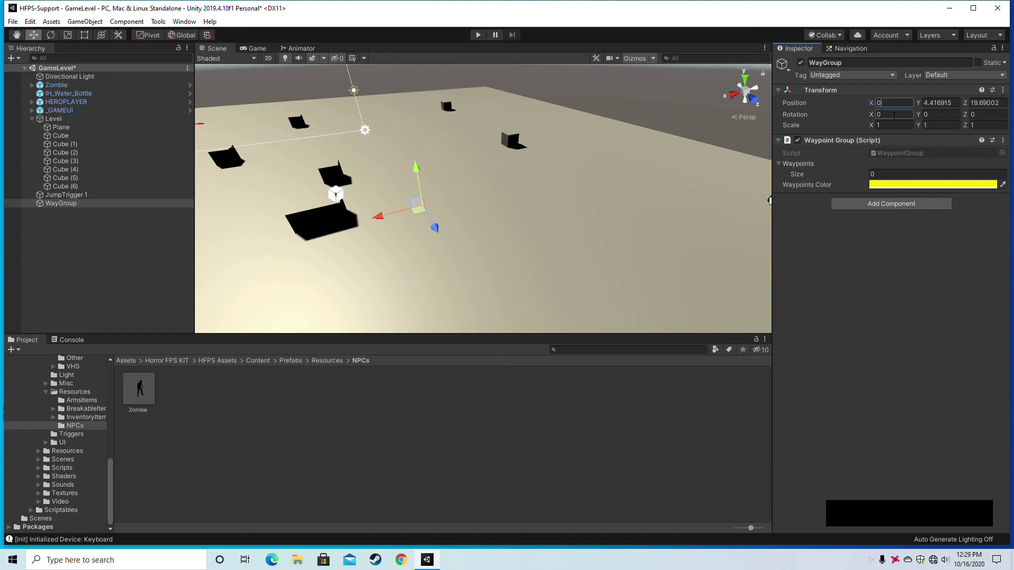
type("-1")
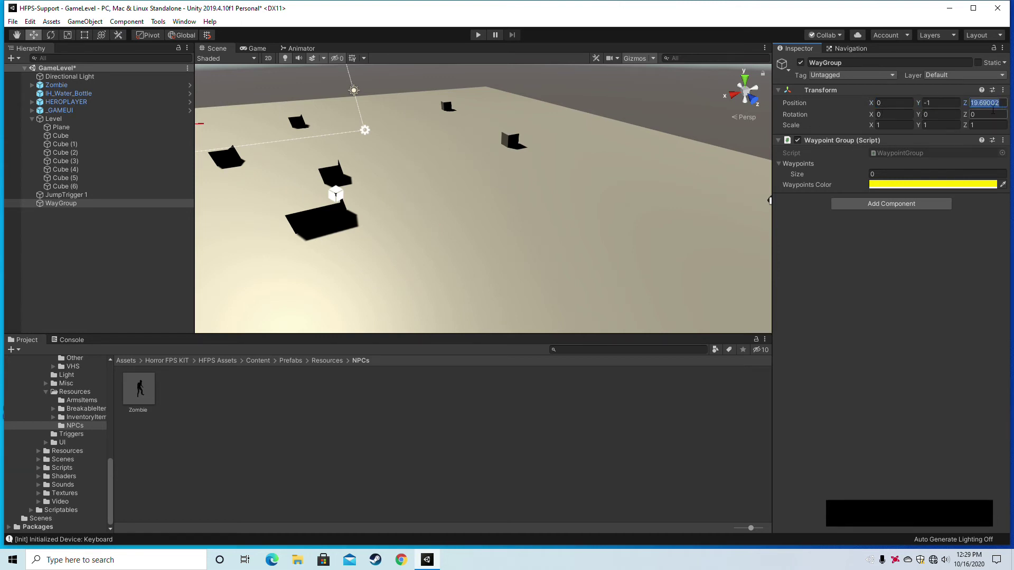
- Add a 3D Sphere as a child of WayGroup
right_click(66, 206)
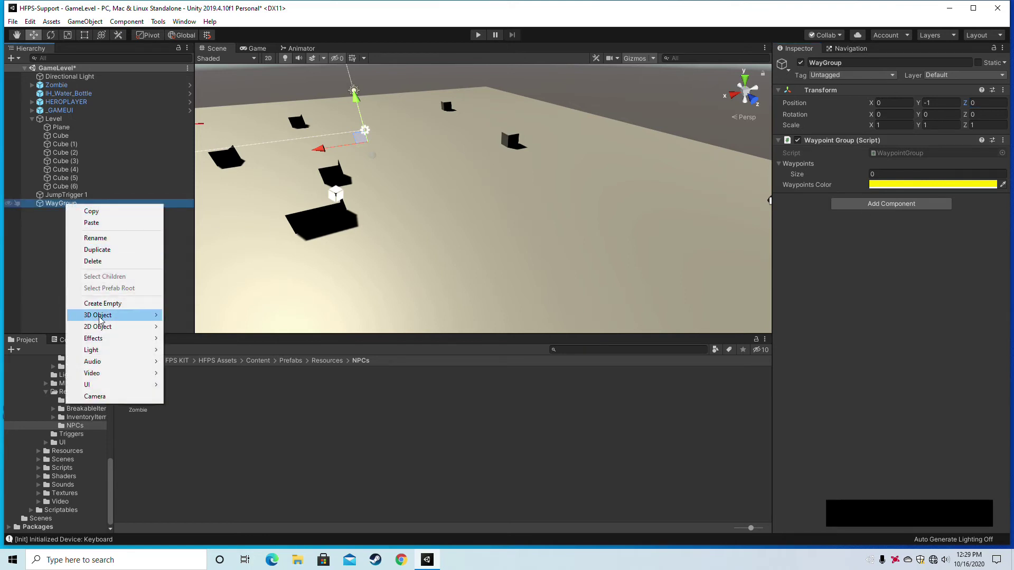
mouse_move(100, 319)
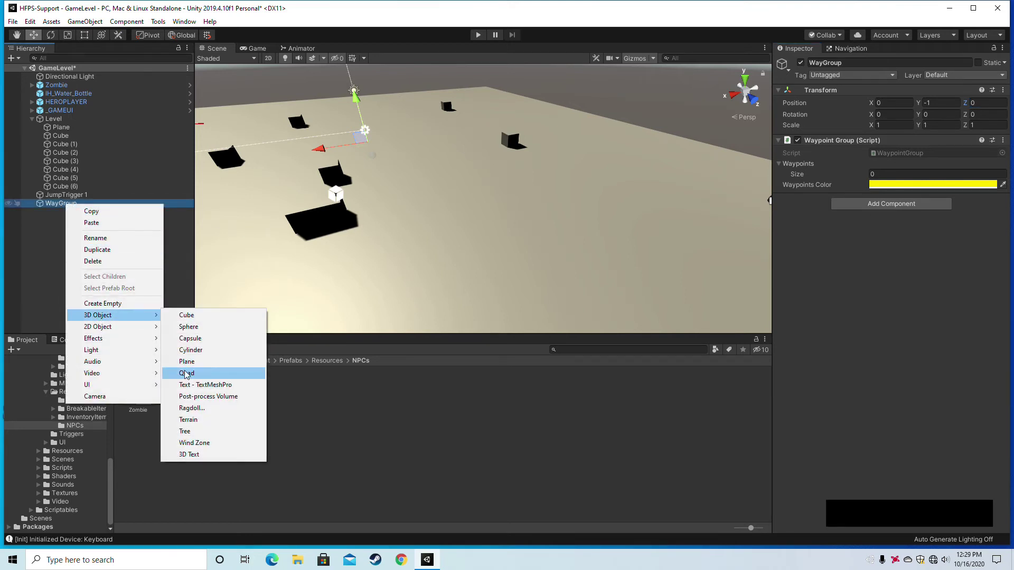
left_click(188, 326)
mouse_move(335, 195)
left_mouse_down("alt")
mouse_move(385, 224)
mouse_move(327, 192)
left_mouse_up("alt")
key("w")
right_click_drag(327, 192, 609, 232)
key("a")
left_click_drag(609, 232, 629, 191, "alt")
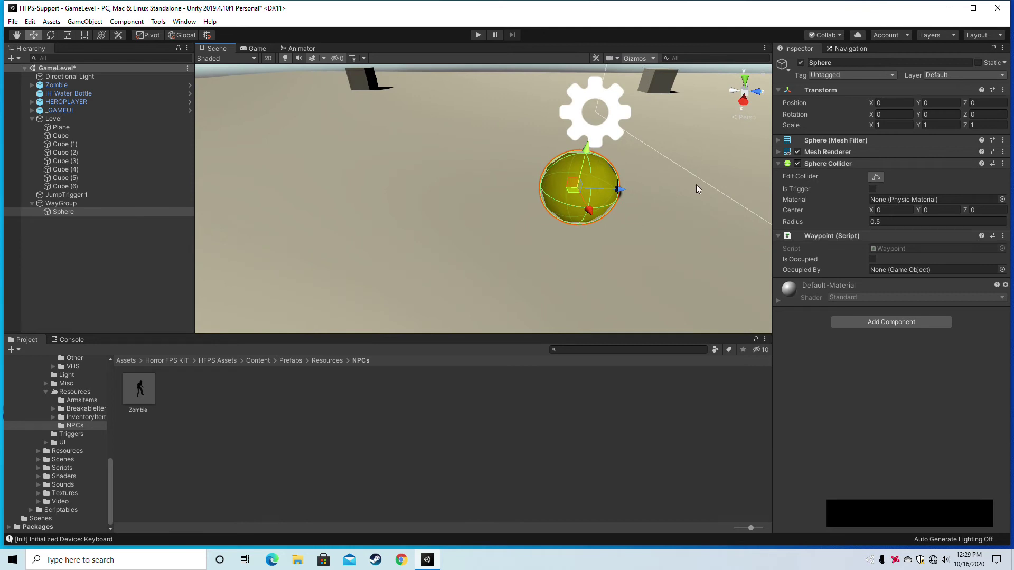
- Remove the Mesh Renderer and Sphere Collider components from the Sphere waypoint
right_click(829, 152)
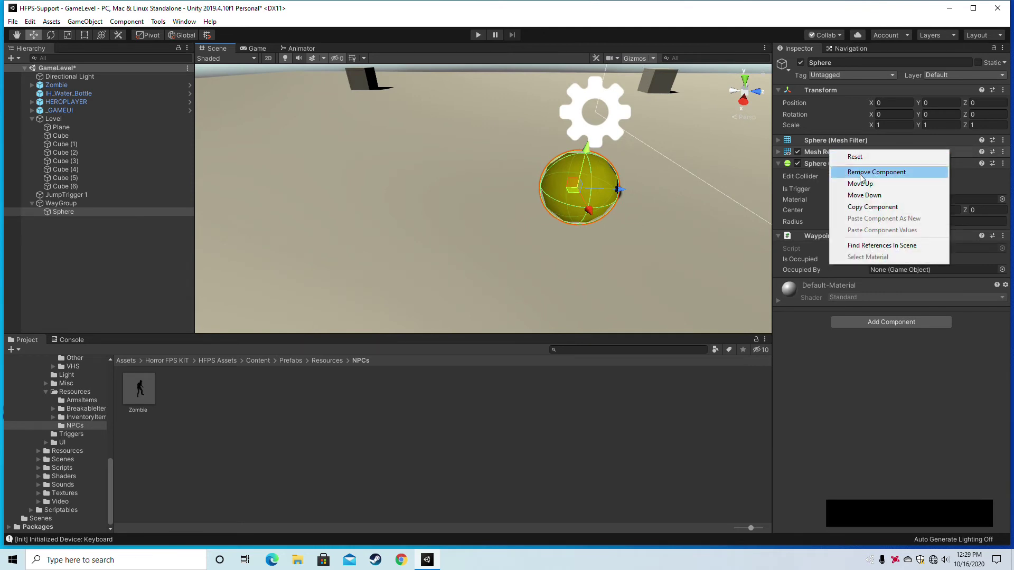
left_click(863, 173)
right_click(832, 152)
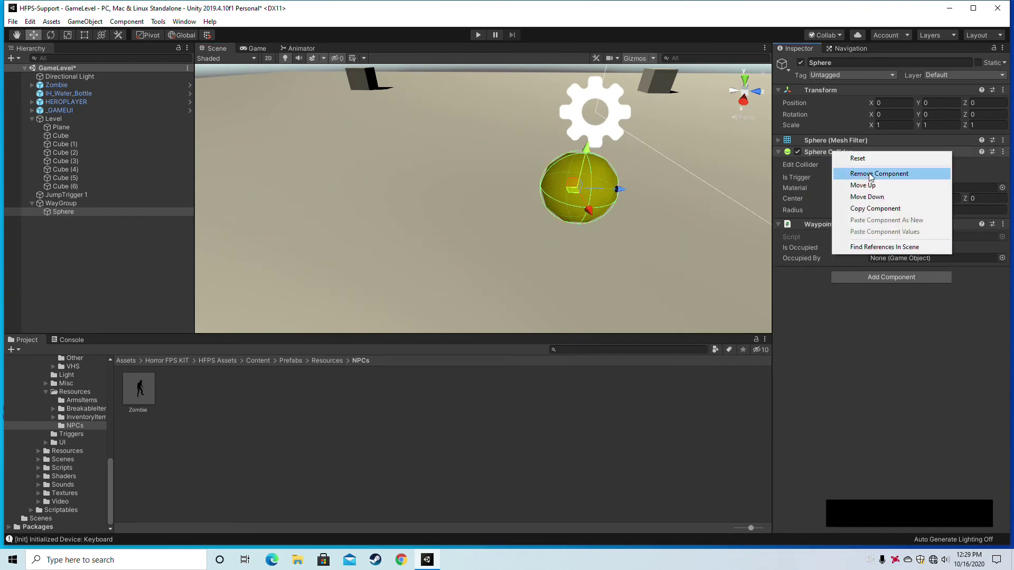
left_click(845, 173)
left_click_drag(715, 191, 652, 190, "alt")
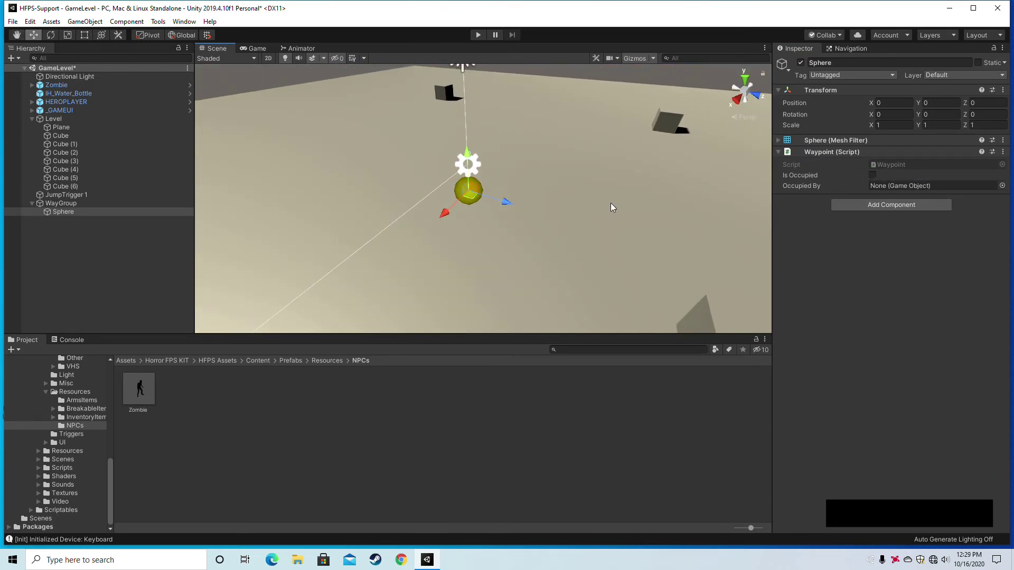
- Check the Waypoints list in WayGroup's Waypoint Group script
right_click(73, 204)
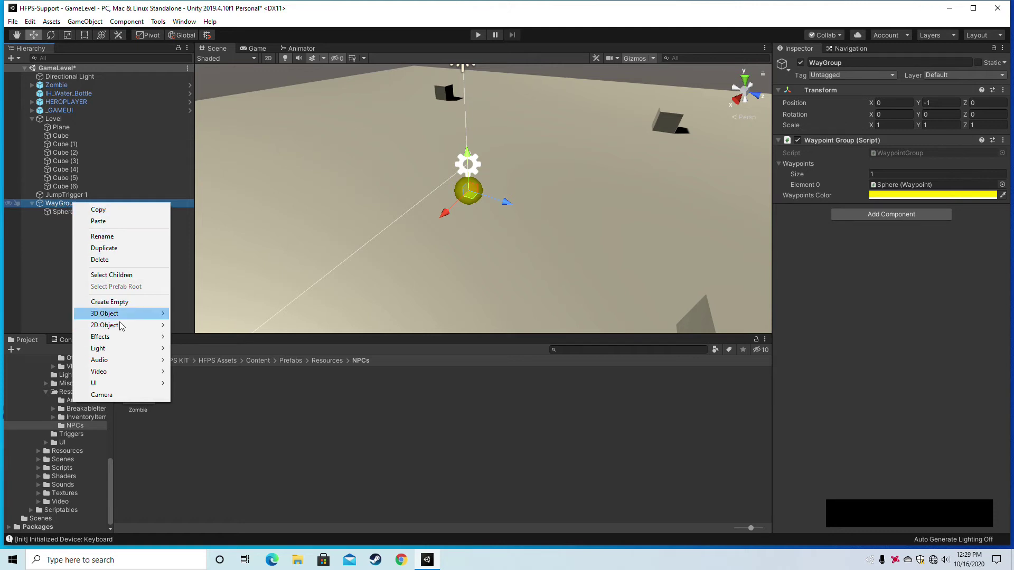
left_click(68, 206)
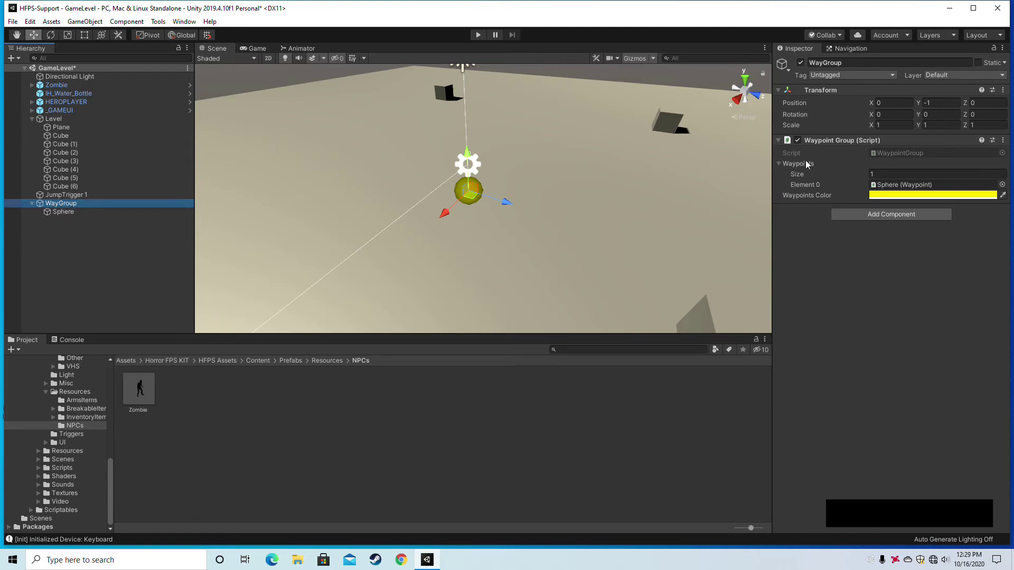
- Rename the Sphere object under WayGroup as Waypoint
left_click(65, 213)
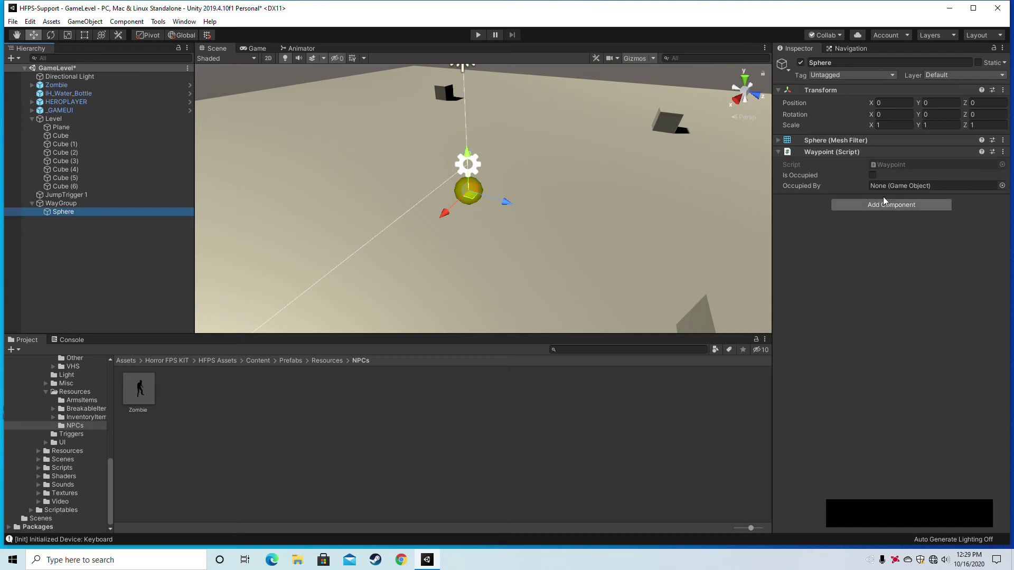
left_click_drag(472, 197, 544, 187, "alt")
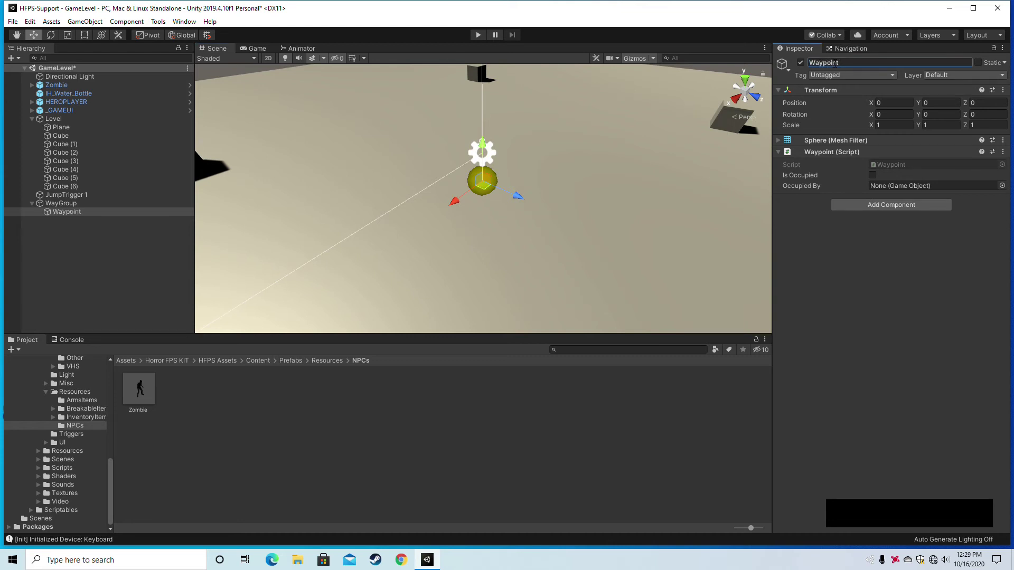
right_click_drag(408, 184, 429, 175)
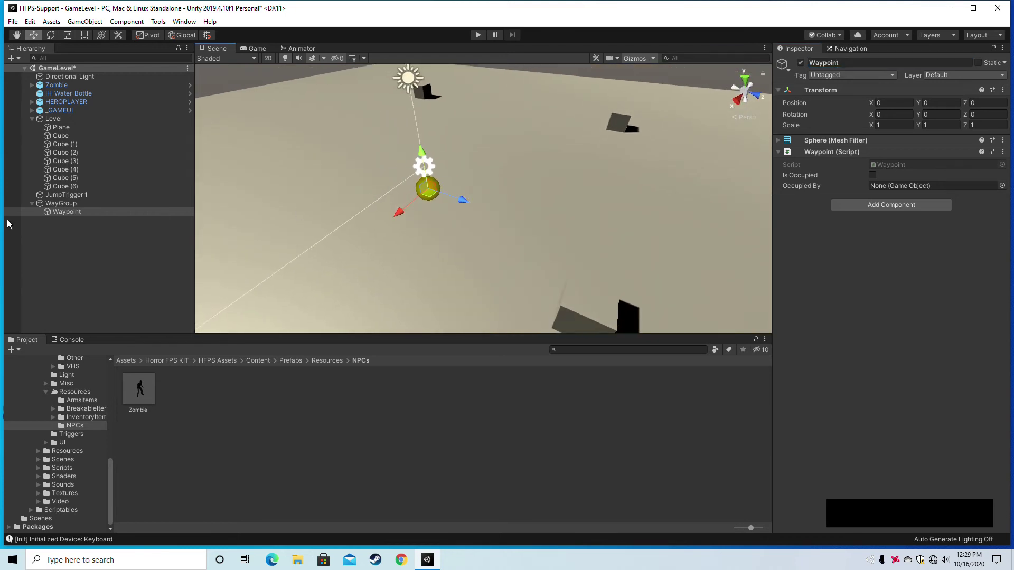
- Duplicate Waypoint inside WayGroup and move the copy across the floor away from the original
left_click(70, 205)
left_click(68, 211)
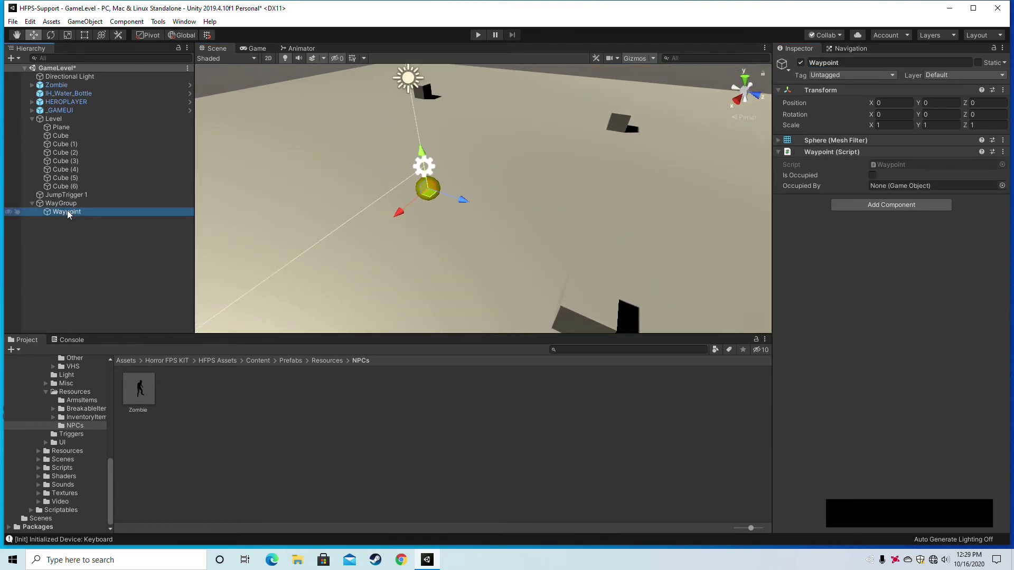
key("ctrl+d")
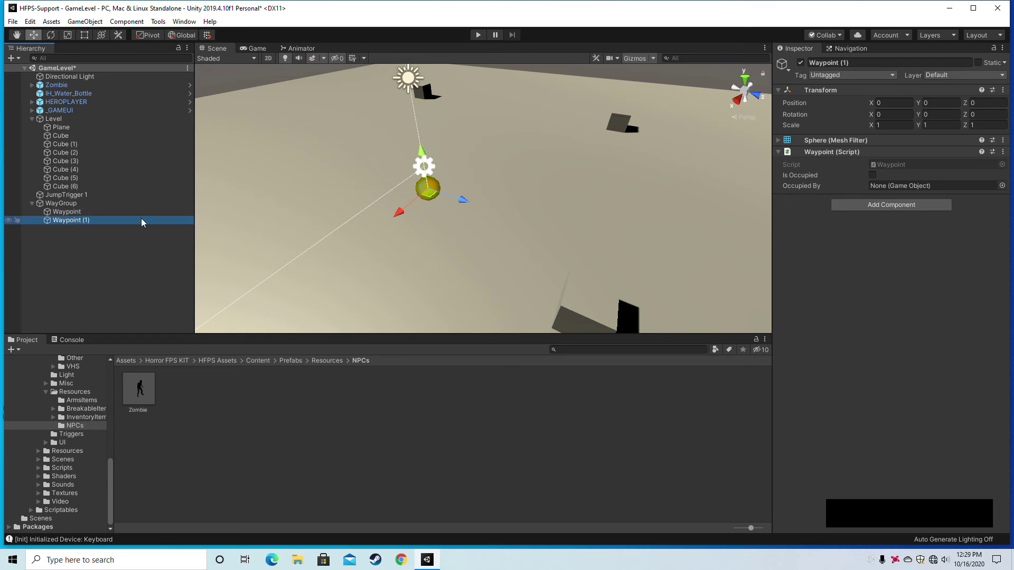
left_click_drag(469, 198, 528, 207)
left_click_drag(596, 232, 599, 233)
right_click_drag(599, 233, 594, 165)
key("s")
left_click_drag(373, 263, 575, 154)
- Create four more duplicates of the waypoint and spread them over the floor between the cubes and the Zombie
key("ctrl+d")
key("ctrl+d")
left_click_drag(648, 182, 553, 273)
key("ctrl+d")
key("ctrl+d")
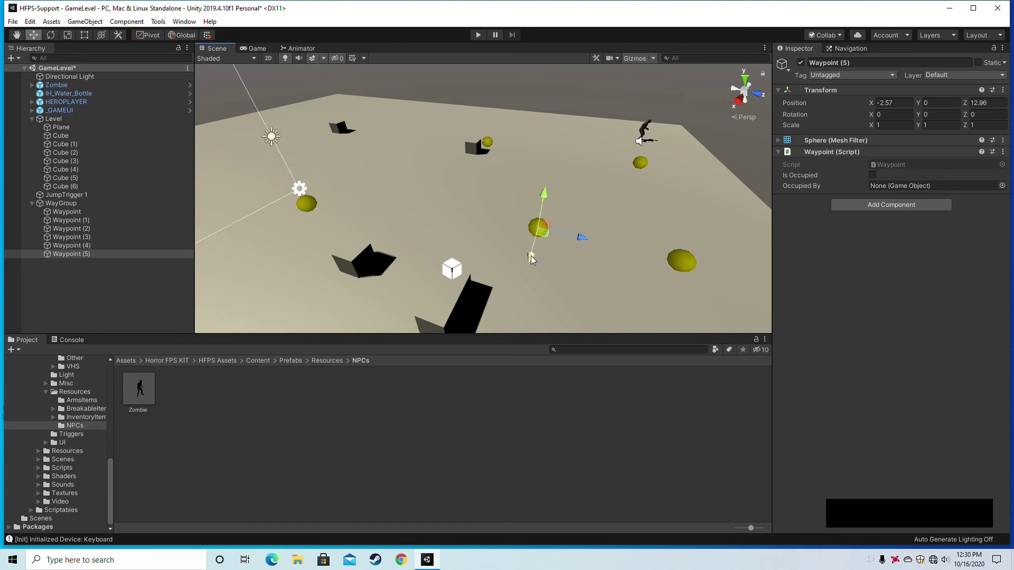
- Move Waypoint (5) along the X axis to about -19.2, and select the original Waypoint to check the layout
left_click_drag(576, 68, 577, 63)
right_click_drag(524, 190, 536, 213)
key("s")
left_click_drag(536, 212, 308, 204, "alt")
mouse_move(449, 198)
left_mouse_down("alt")
mouse_move(353, 197)
mouse_move(435, 191)
left_mouse_up("alt")
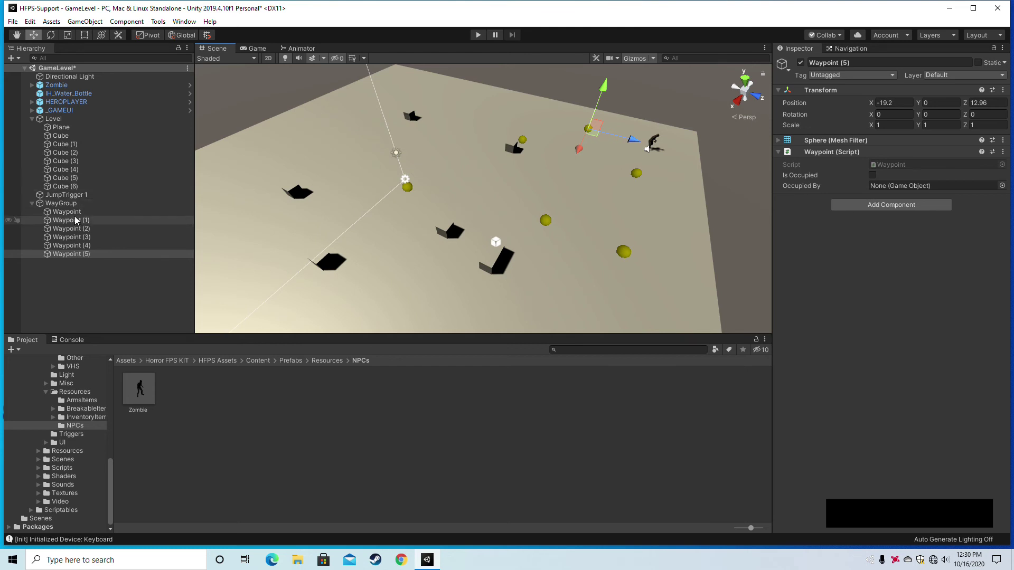
left_click(60, 212)
mouse_move(612, 186)
right_mouse_down()
mouse_move(409, 204)
mouse_move(523, 203)
mouse_move(618, 184)
right_mouse_up()
left_click_drag(618, 184, 547, 184, "alt")
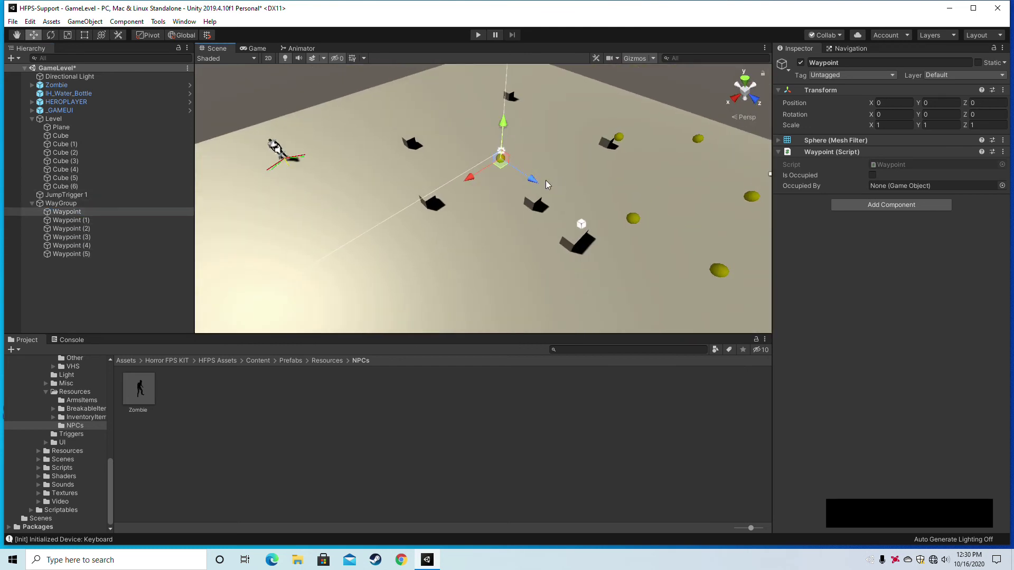
- Playtest the level, walking the player among the cubes and around the Zombie to observe its patrol, and pause the game
left_click(478, 35)
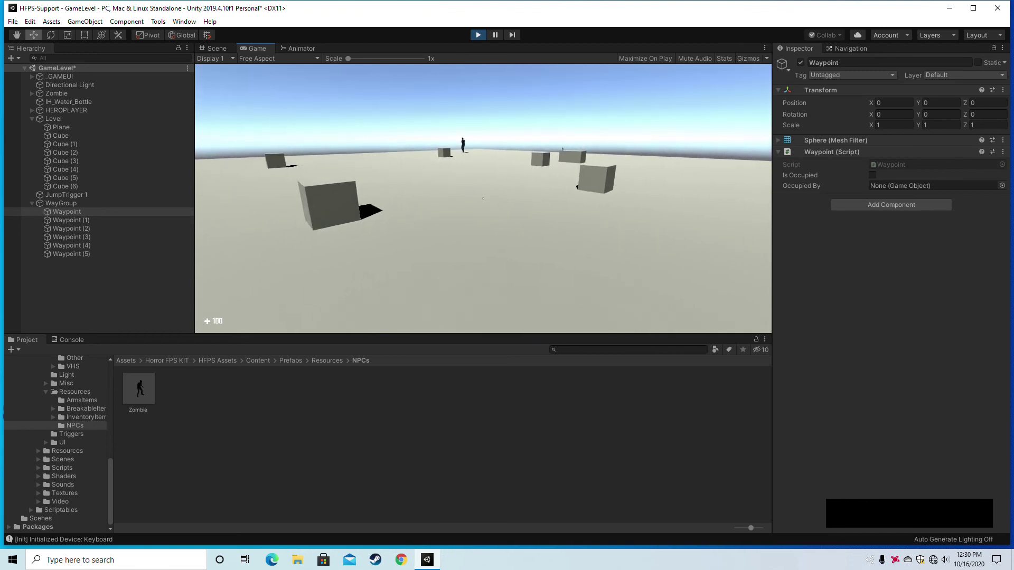
key("w")
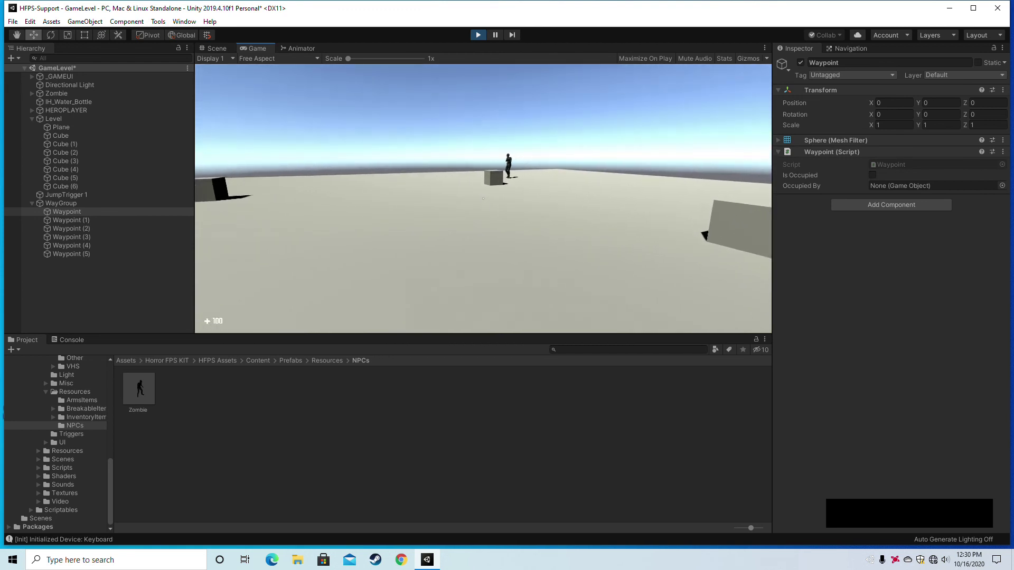
key("w")
key("w")
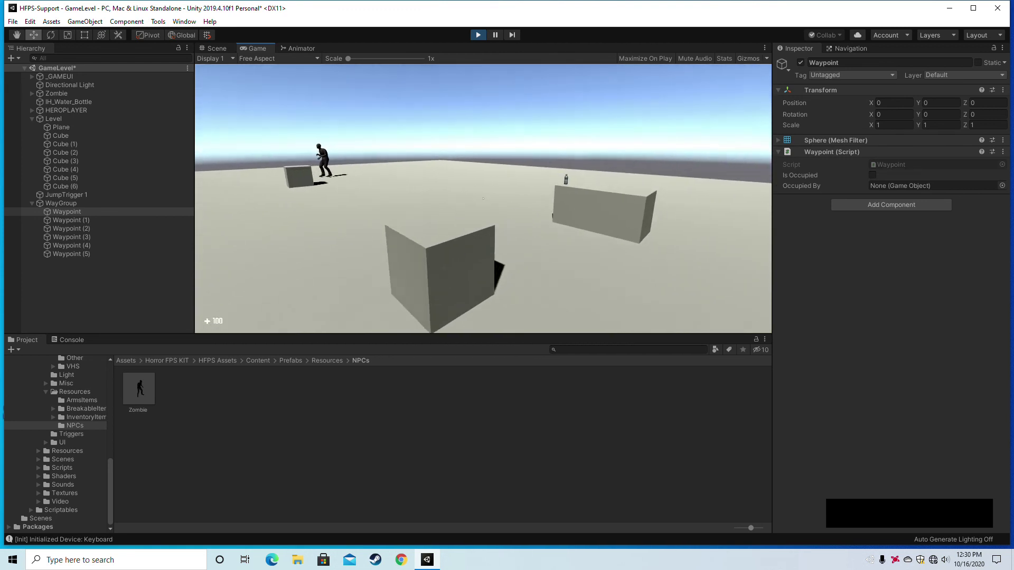
key("w")
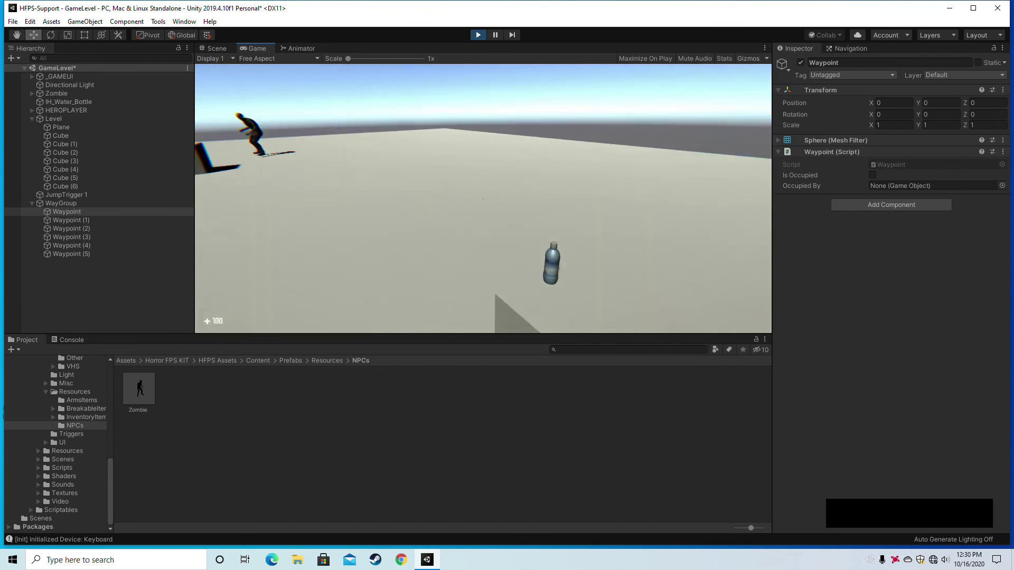
key("s")
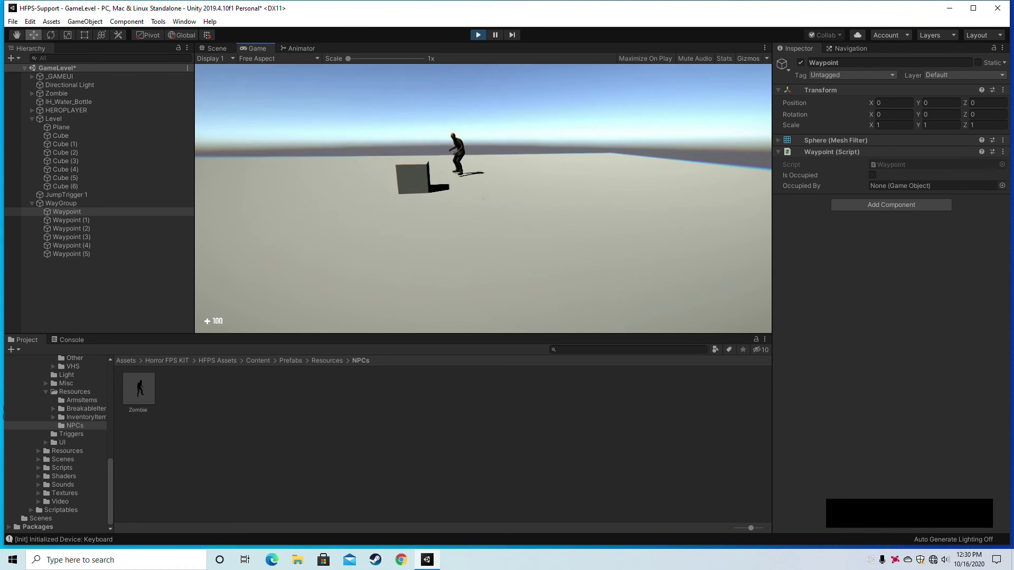
key("w")
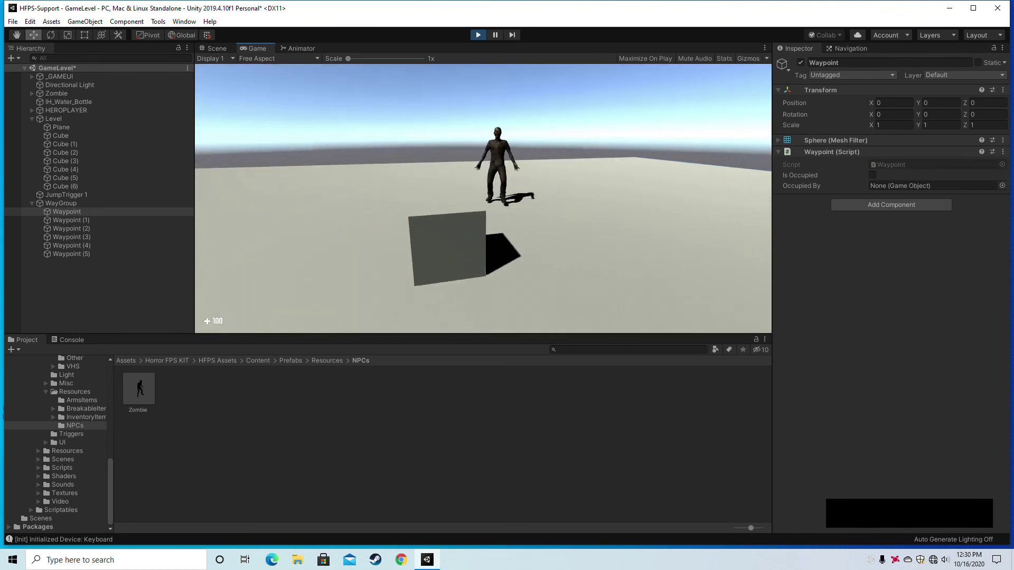
key("w")
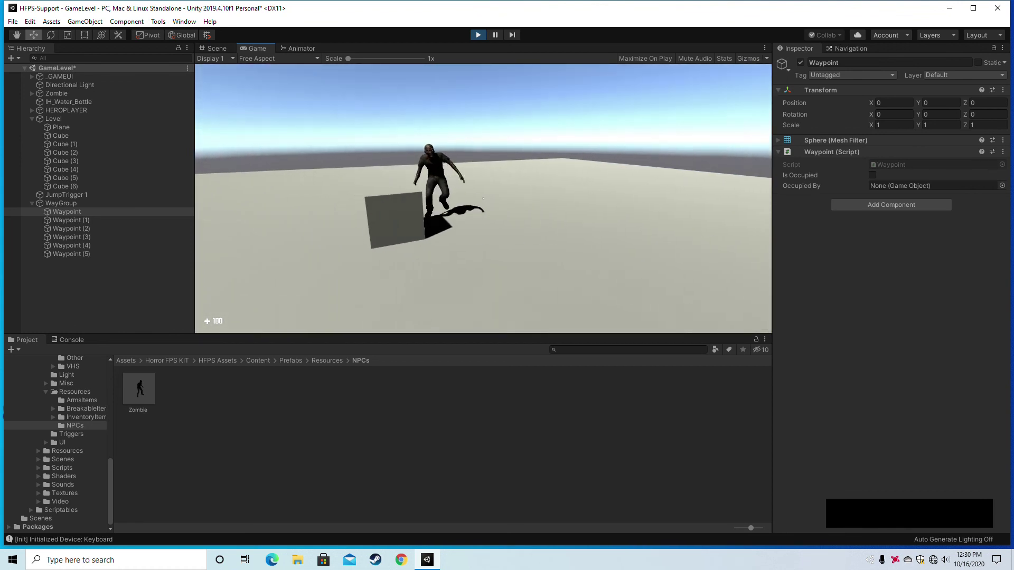
key("w")
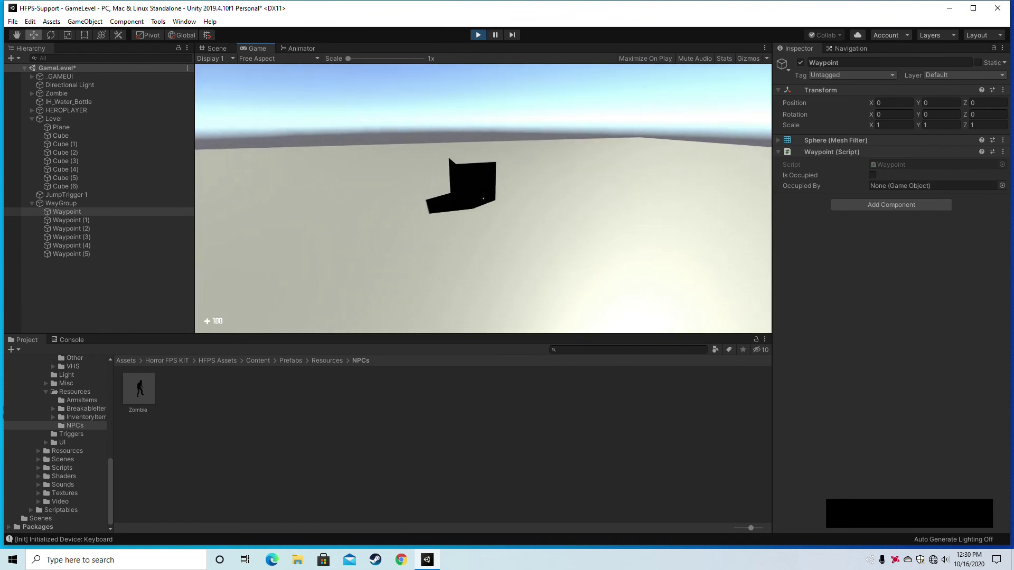
key("w")
key("w")
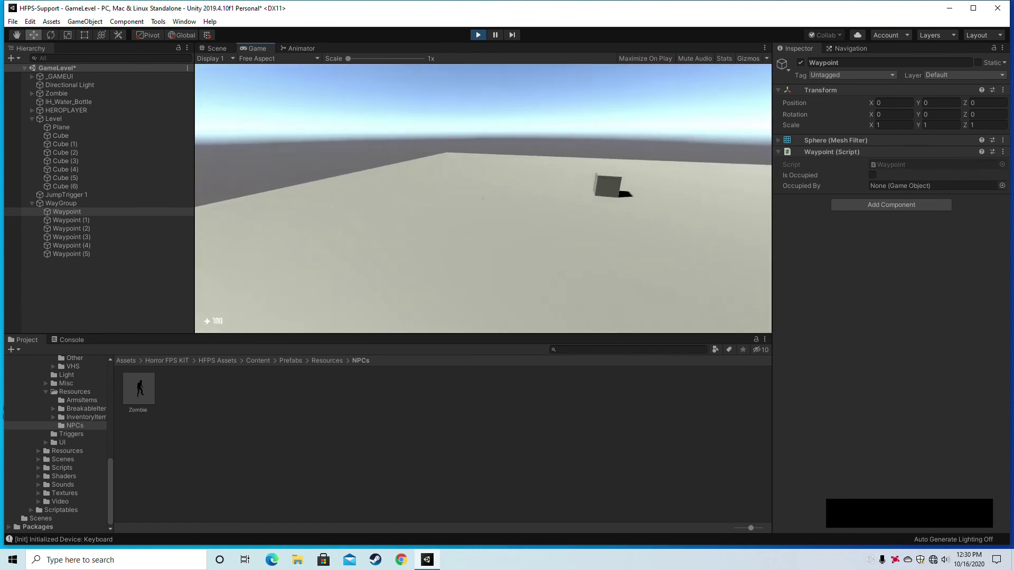
key("w")
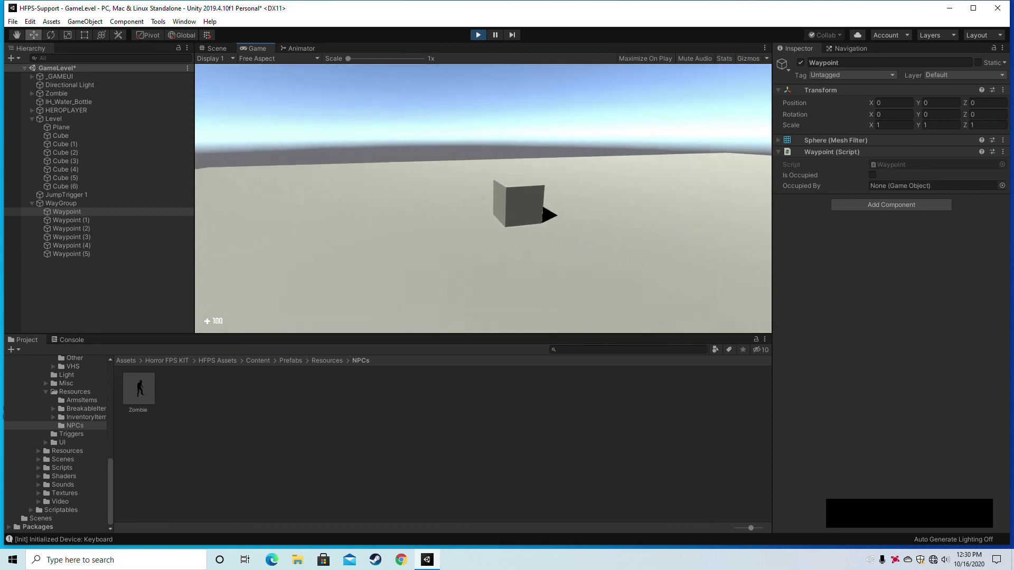
key("Escape")
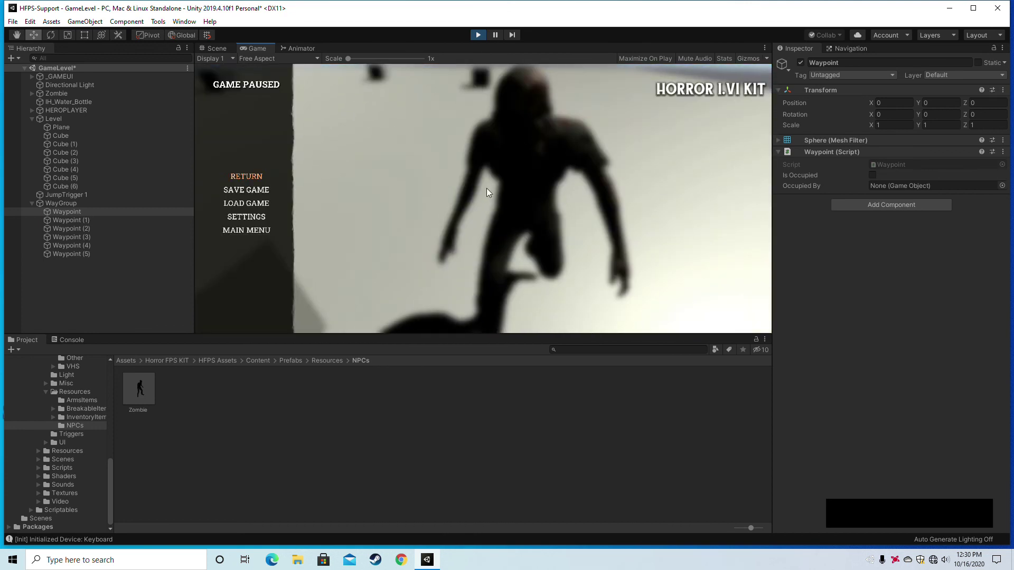